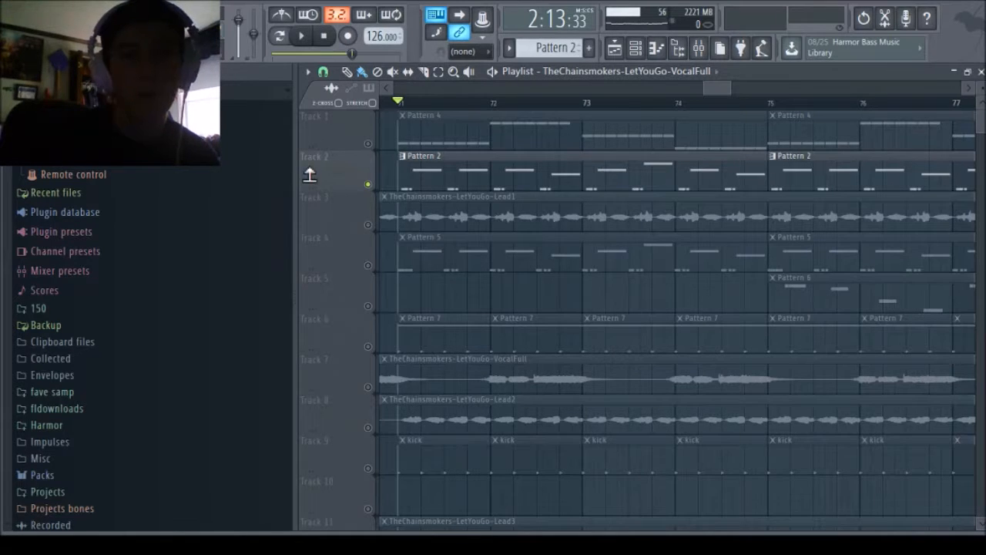
# - Play the soloed Pattern 2 track in the playlist from bar 71, and stop the playback
pyautogui.click(305, 39)
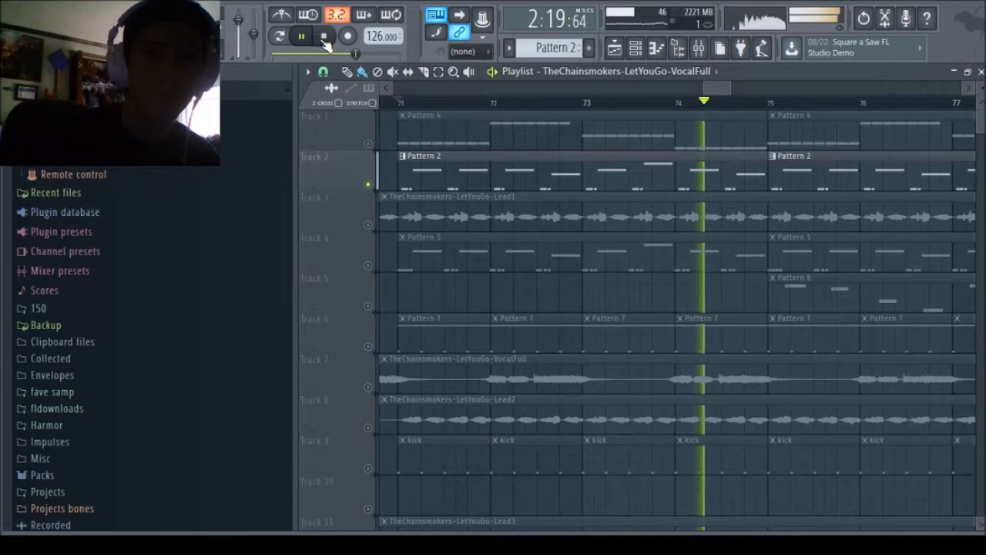
pyautogui.click(324, 39)
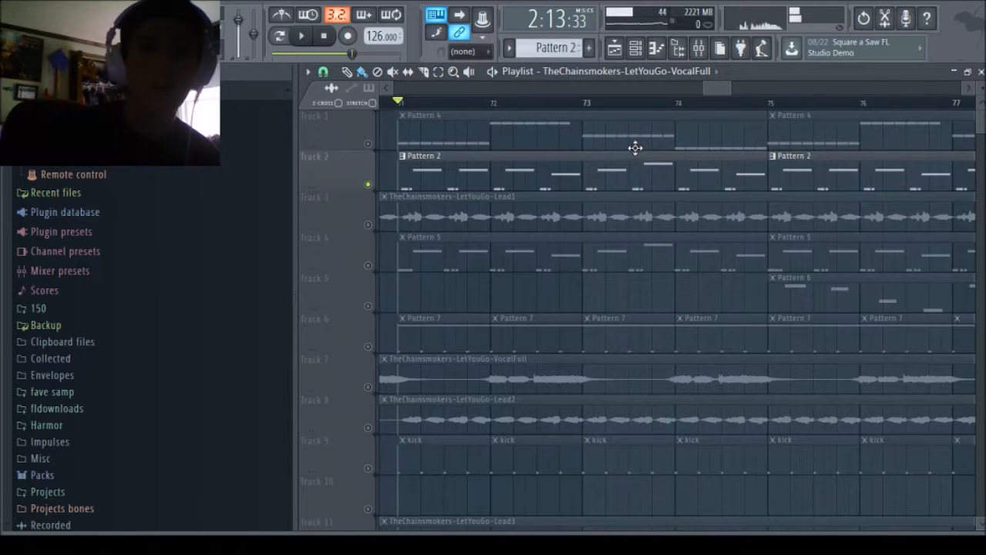
# - In the channel rack, examine the amp envelopes of the Sylenth1 channels routed to mixer tracks 12, 15 and 14
pyautogui.click(653, 49)
pyautogui.scroll(-5, 537, 200)
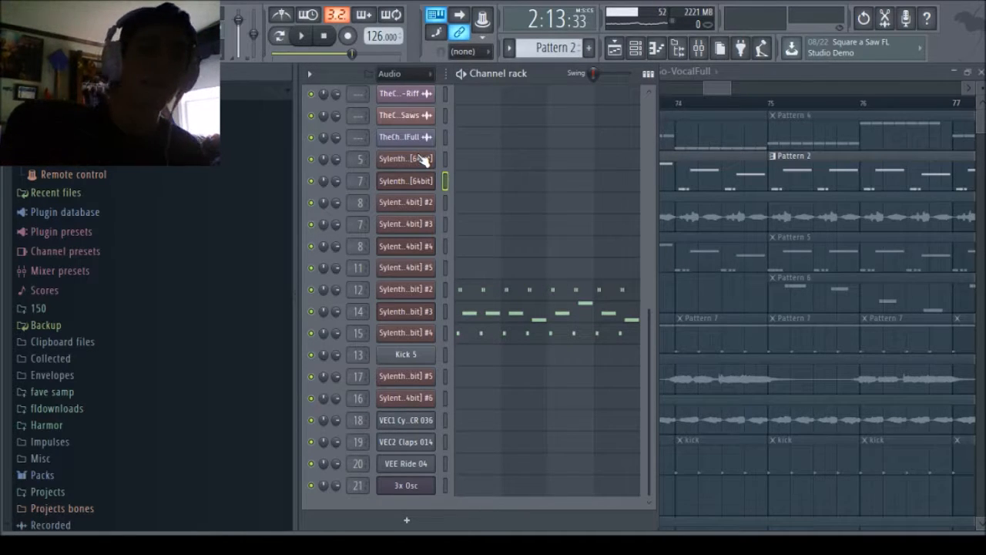
pyautogui.click(431, 290)
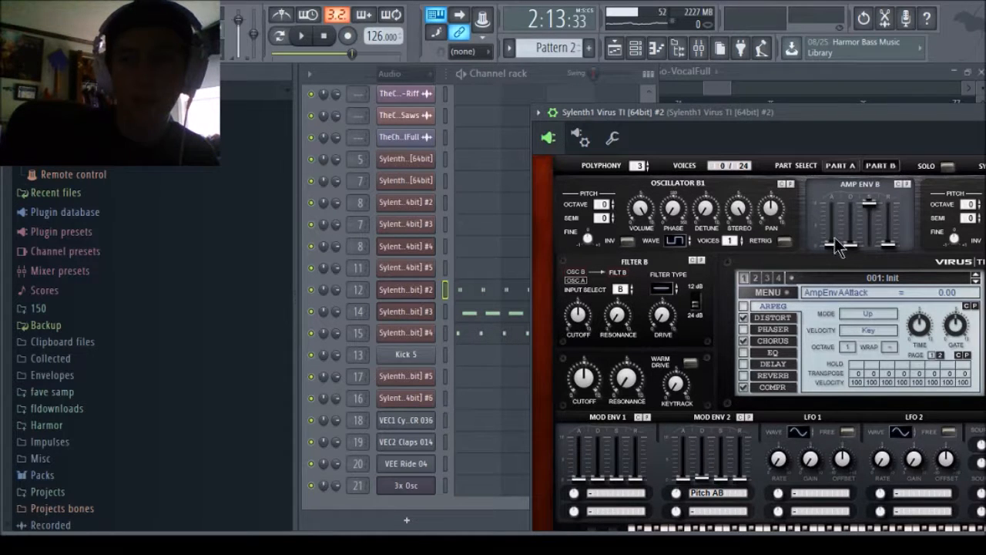
pyautogui.click(426, 334)
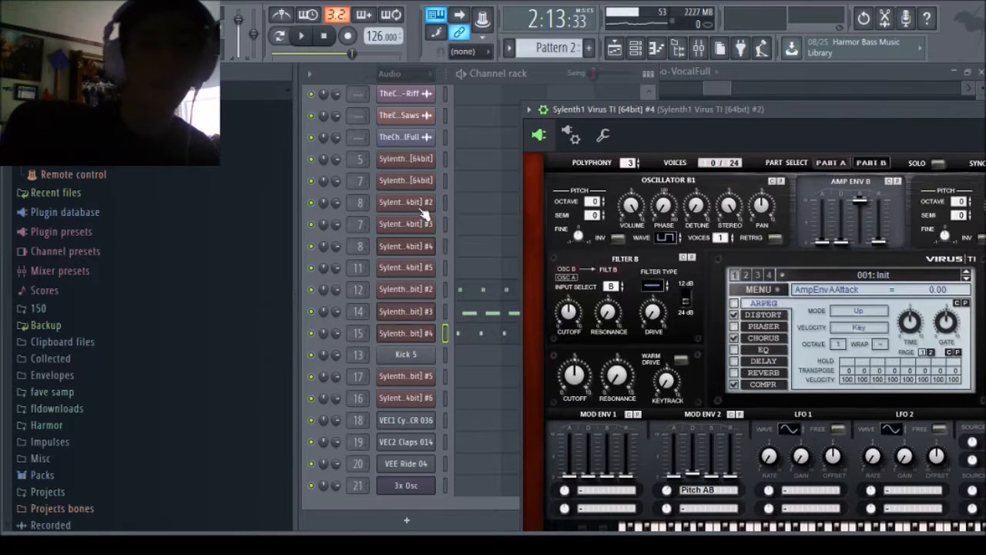
pyautogui.click(421, 341)
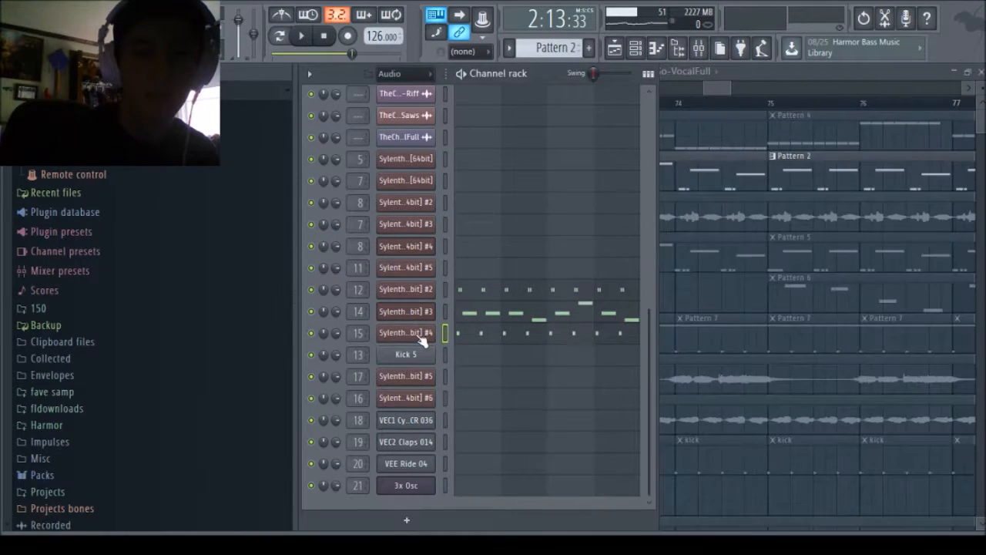
pyautogui.click(421, 341)
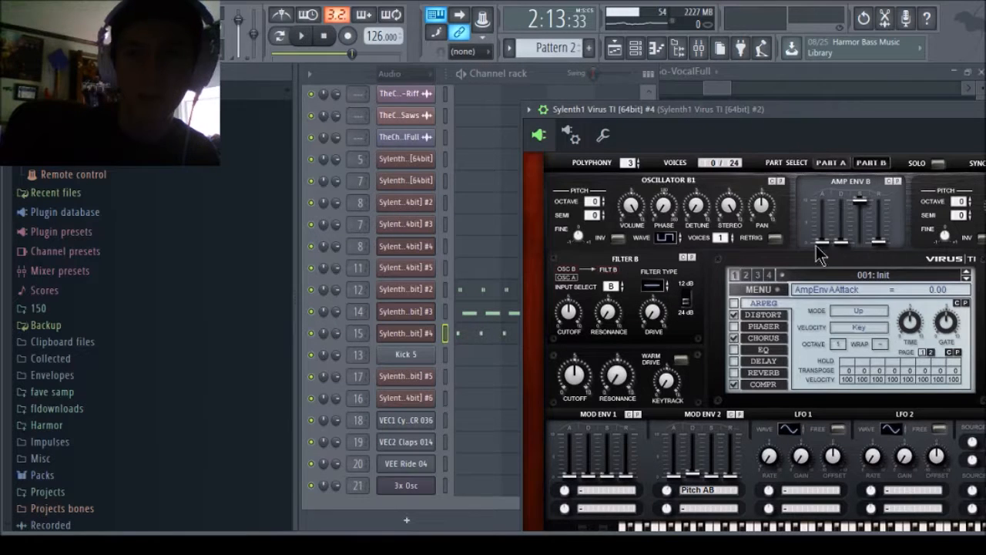
pyautogui.click(423, 316)
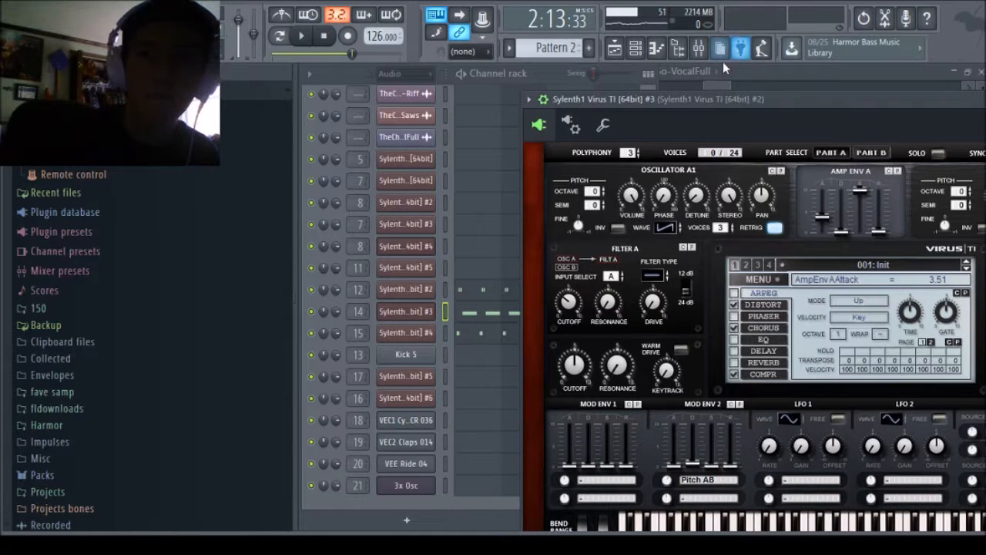
# - Show the mixer, play Pattern 2 briefly to see which tracks carry its sounds, and stop it
pyautogui.click(698, 47)
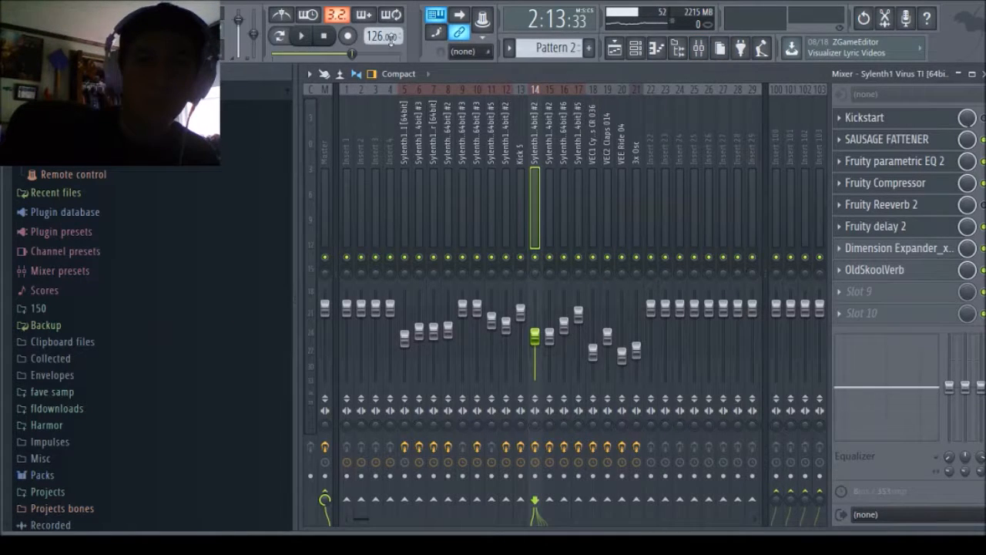
pyautogui.click(302, 36)
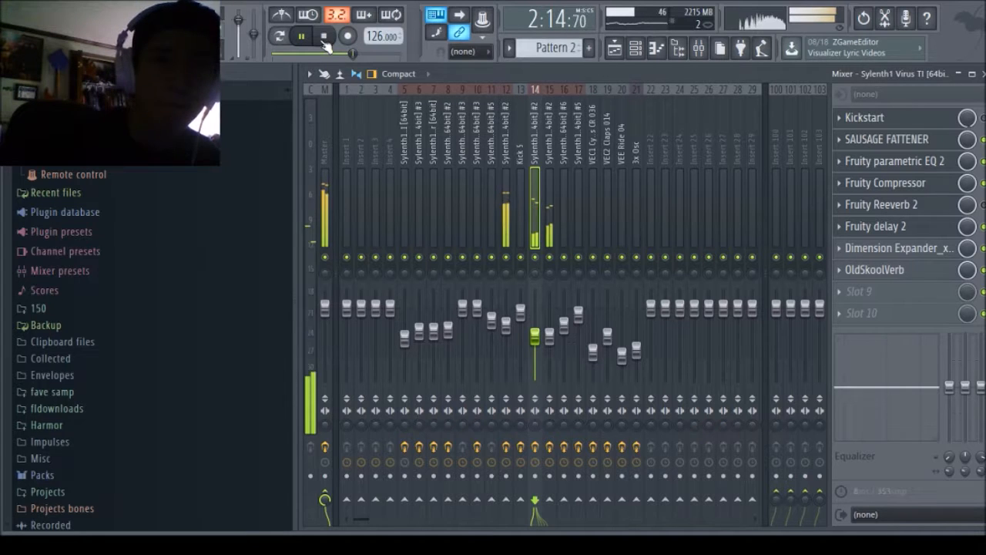
pyautogui.click(323, 38)
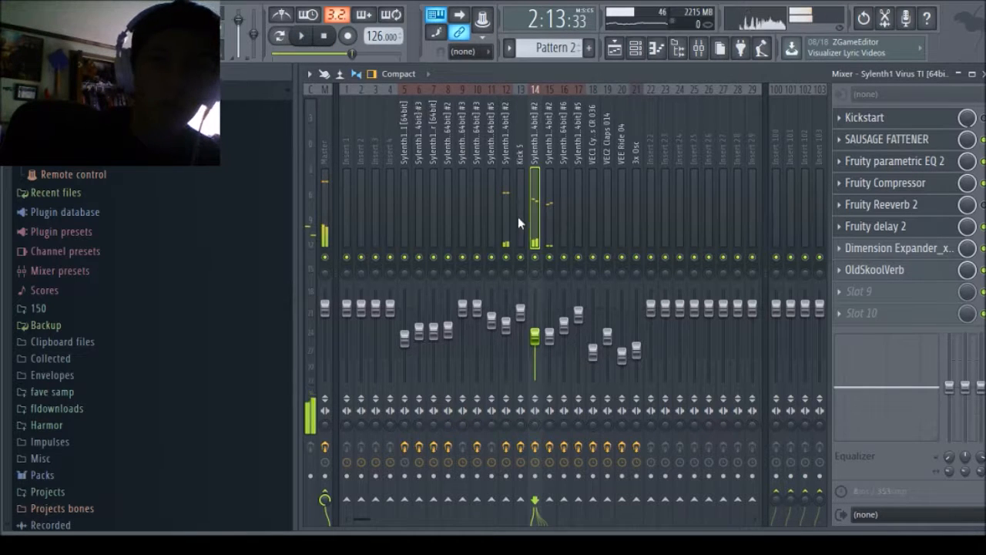
# - Examine the Kickstart sidechain curve on mixer track 12, and close its open effect windows
pyautogui.click(548, 209)
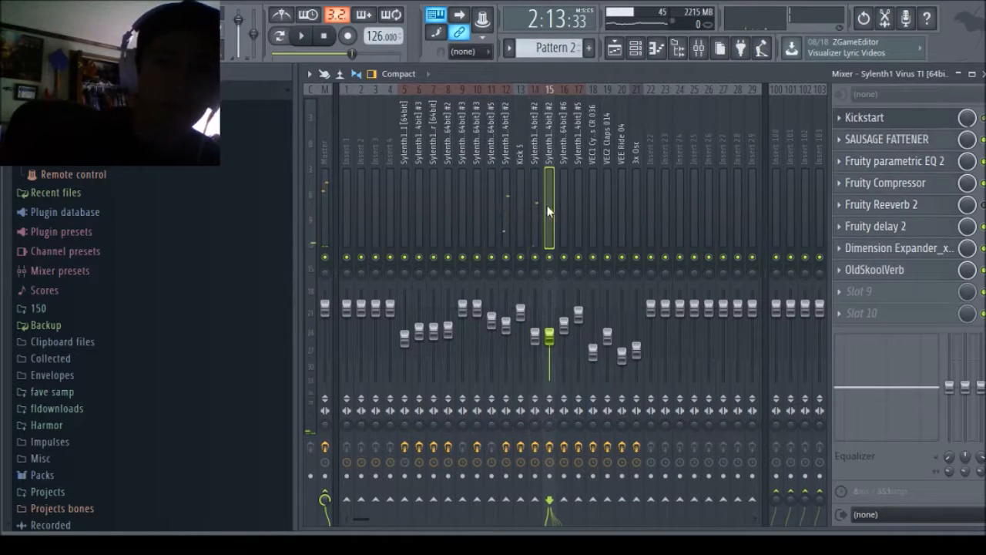
pyautogui.click(505, 208)
pyautogui.click(879, 117)
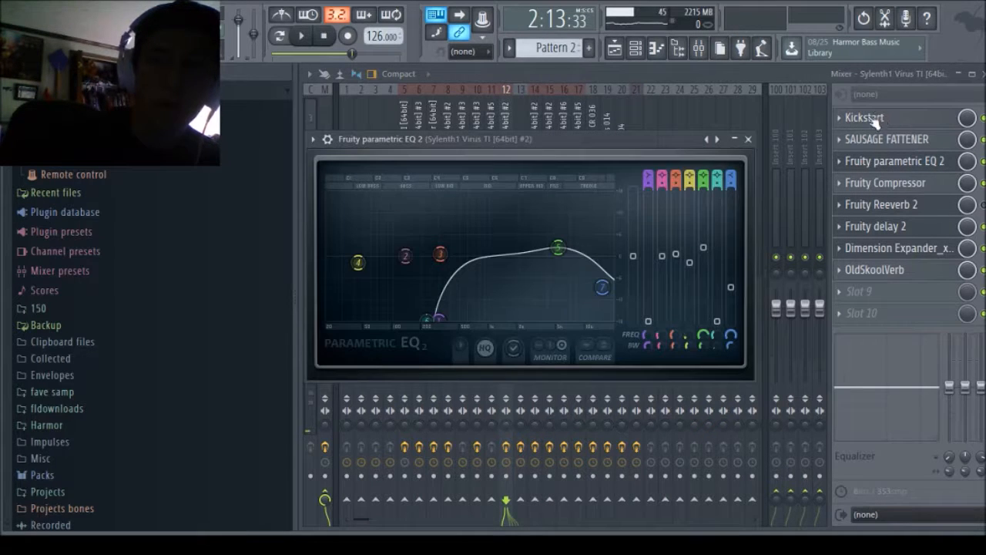
pyautogui.click(885, 120)
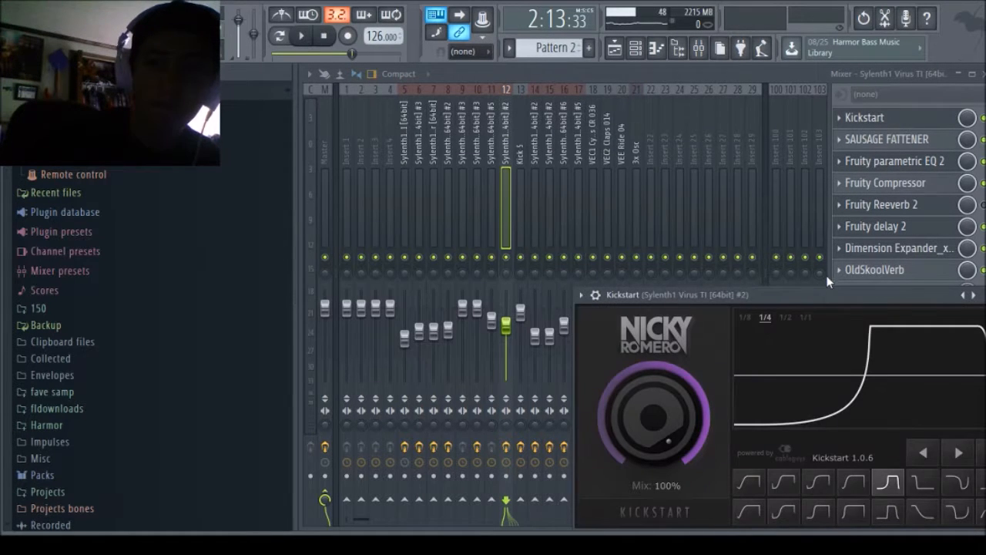
pyautogui.moveTo(813, 298); pyautogui.dragTo(599, 288)
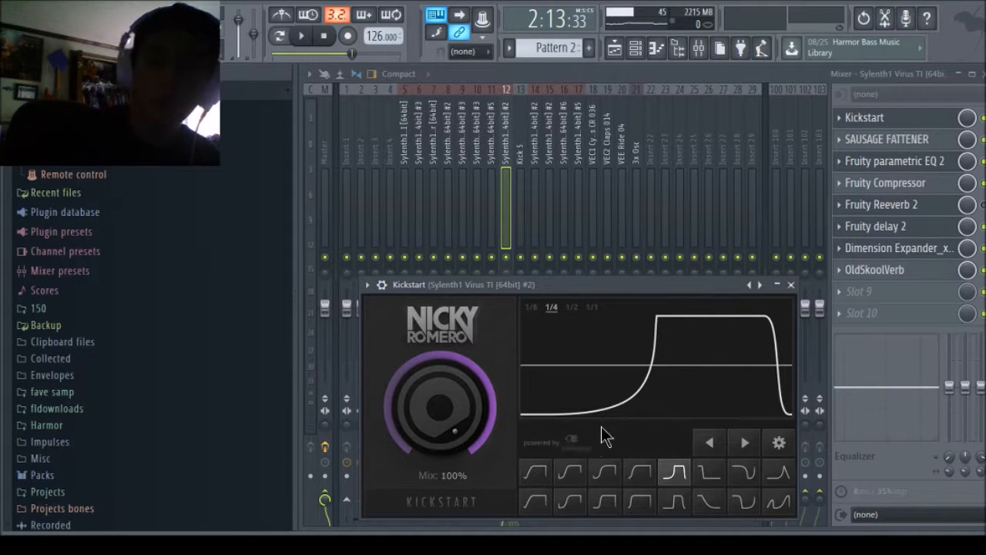
pyautogui.click(791, 284)
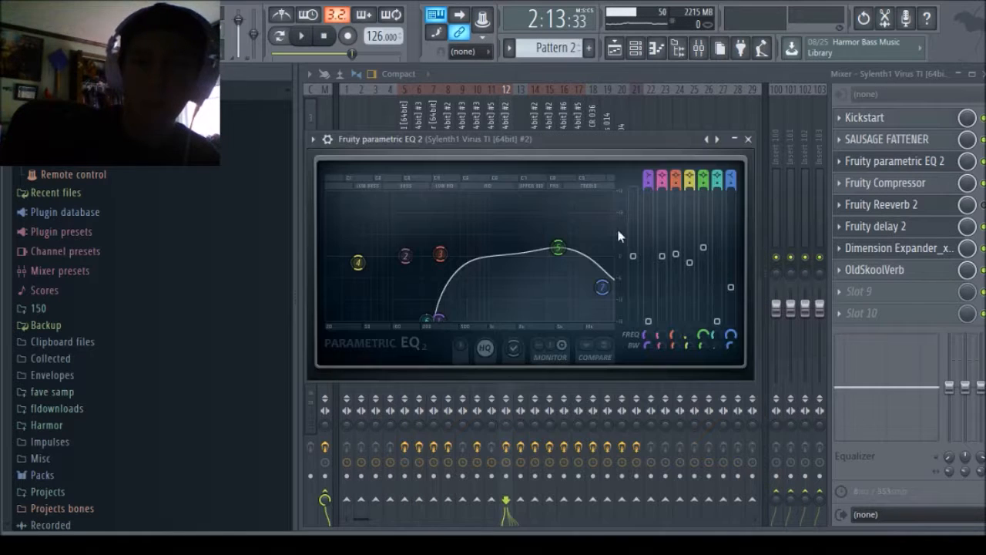
pyautogui.click(749, 141)
# - Examine the Sausage Fattener and Kickstart settings on mixer track 14, and close the Kickstart window
pyautogui.click(538, 149)
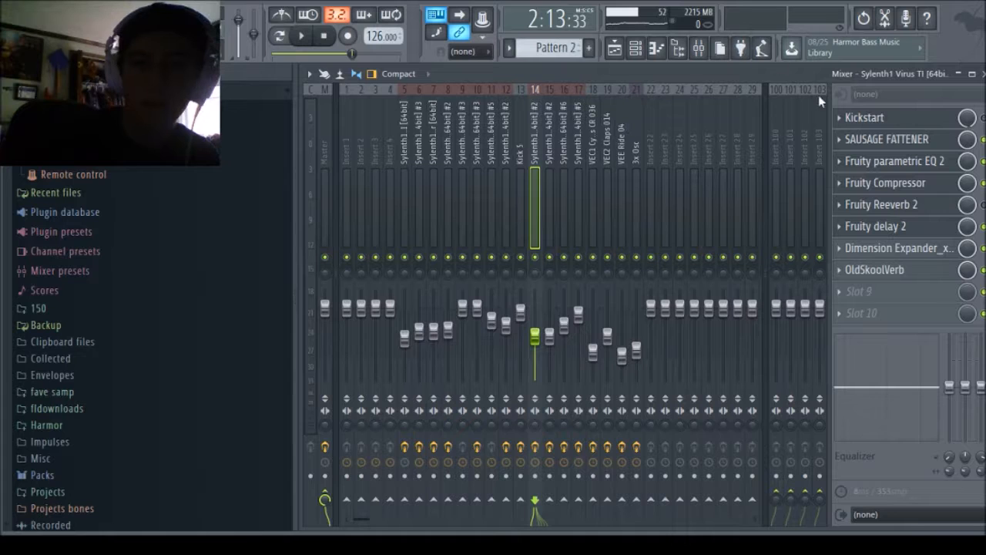
pyautogui.click(846, 143)
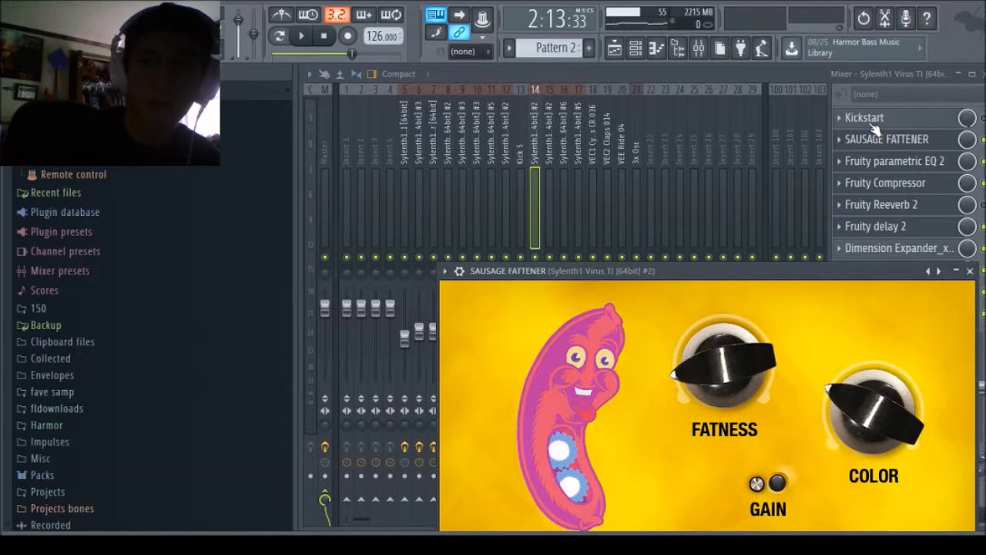
pyautogui.click(873, 122)
pyautogui.moveTo(720, 302); pyautogui.dragTo(688, 221)
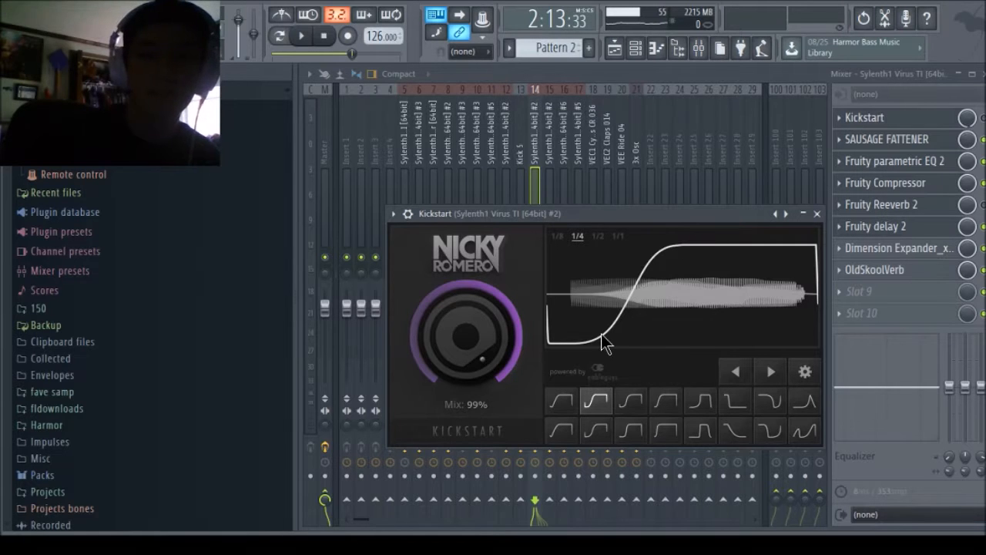
pyautogui.click(819, 214)
# - Play Pattern 2 with its Sylenth1 notes shown in the channel rack, and stop the playback
pyautogui.click(616, 51)
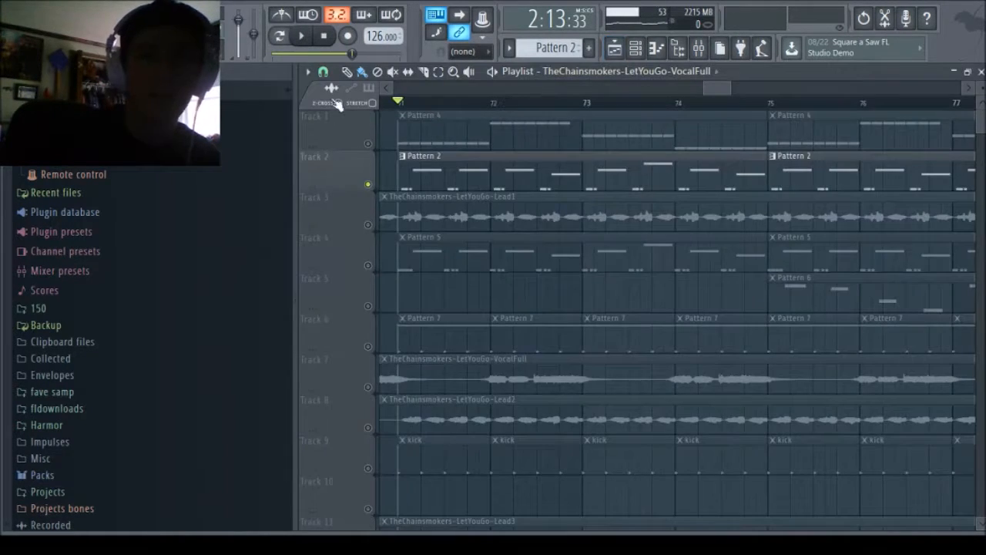
pyautogui.click(636, 49)
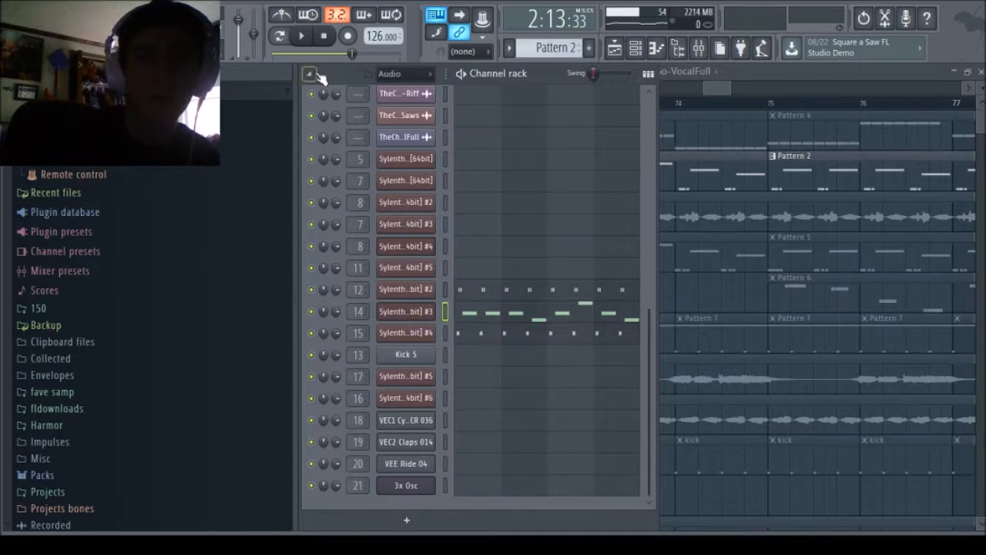
pyautogui.click(301, 36)
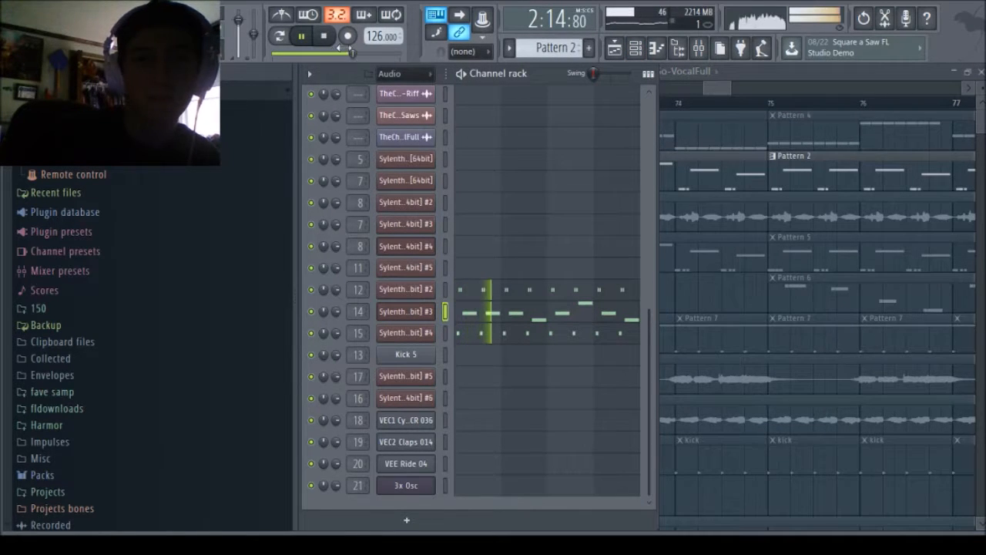
pyautogui.click(327, 38)
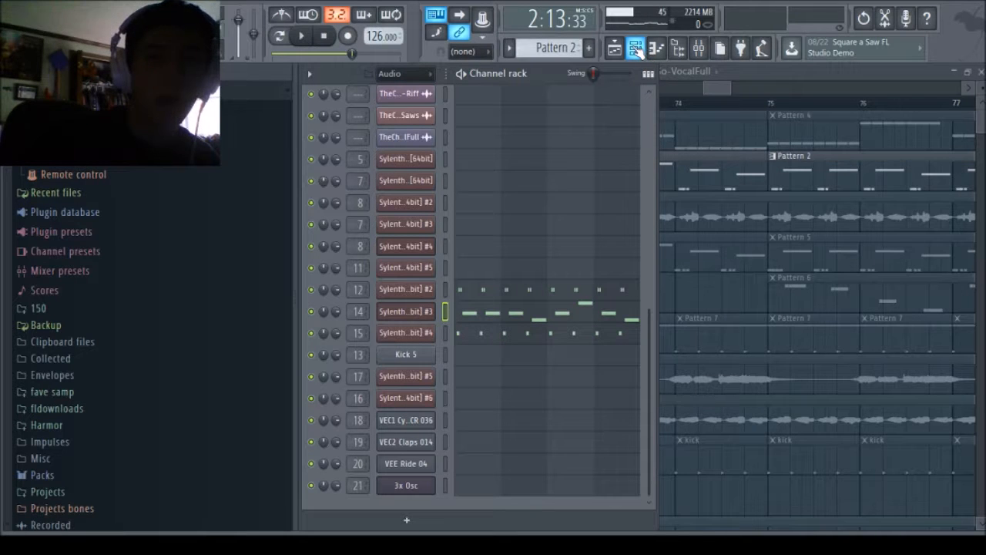
# - Play Pattern 2 again while watching the levels of mixer tracks 12, 14 and 15, and stop it
pyautogui.click(698, 48)
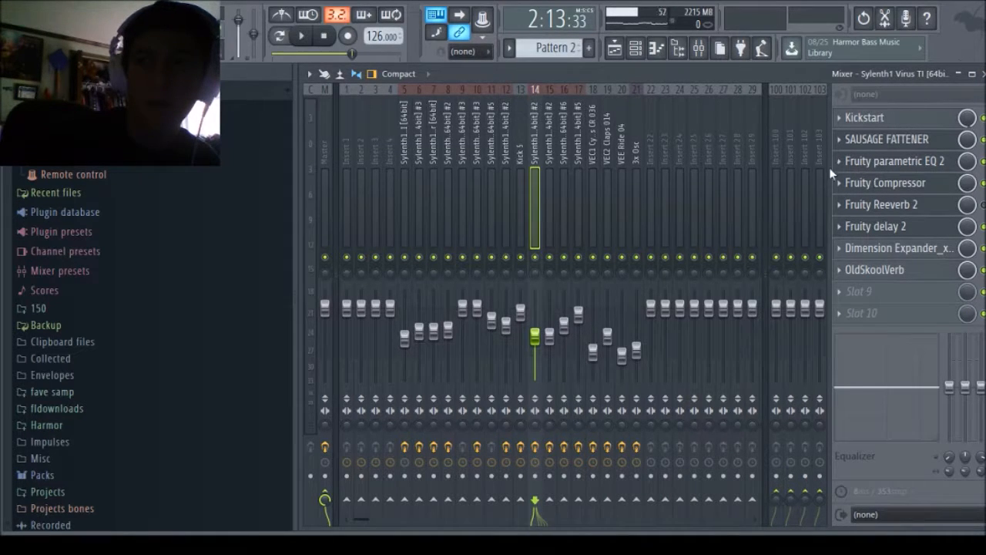
pyautogui.press('space')
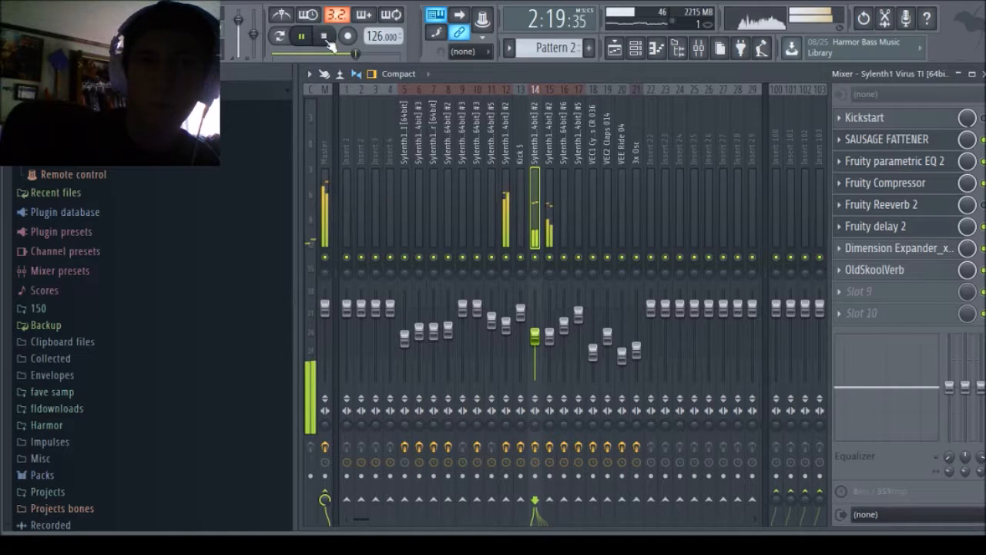
pyautogui.click(324, 35)
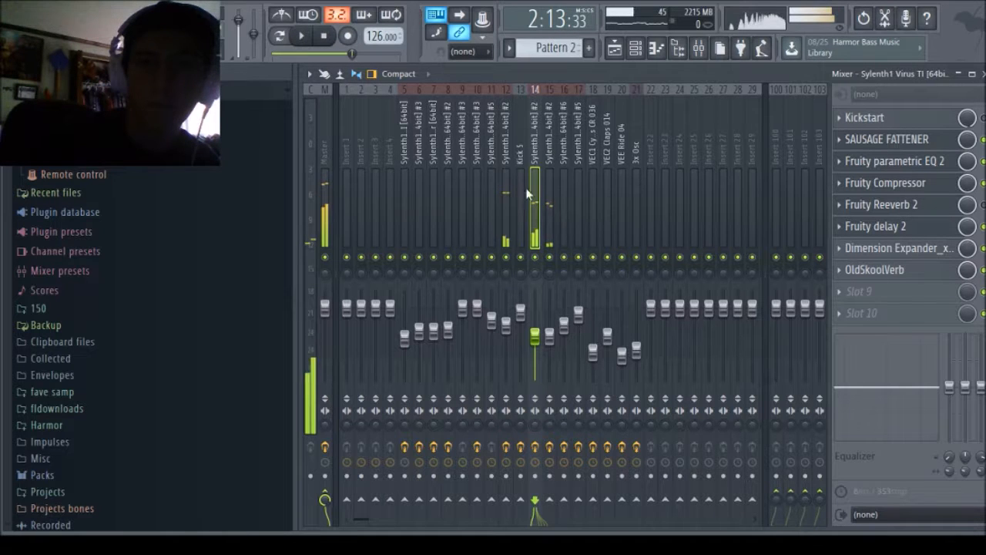
# - Examine the Sausage Fattener on mixer track 15, and close its window to view the Kickstart curve
pyautogui.click(549, 229)
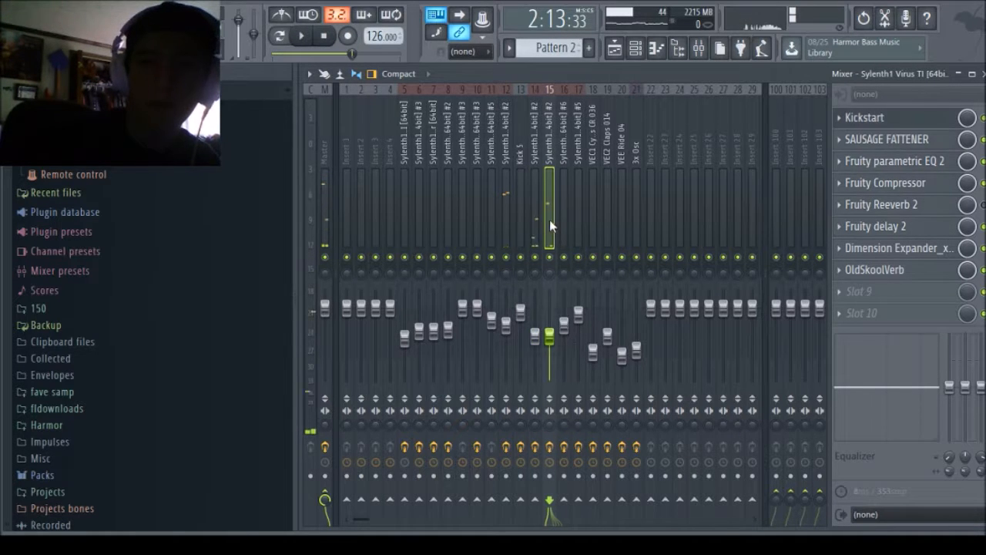
pyautogui.click(906, 143)
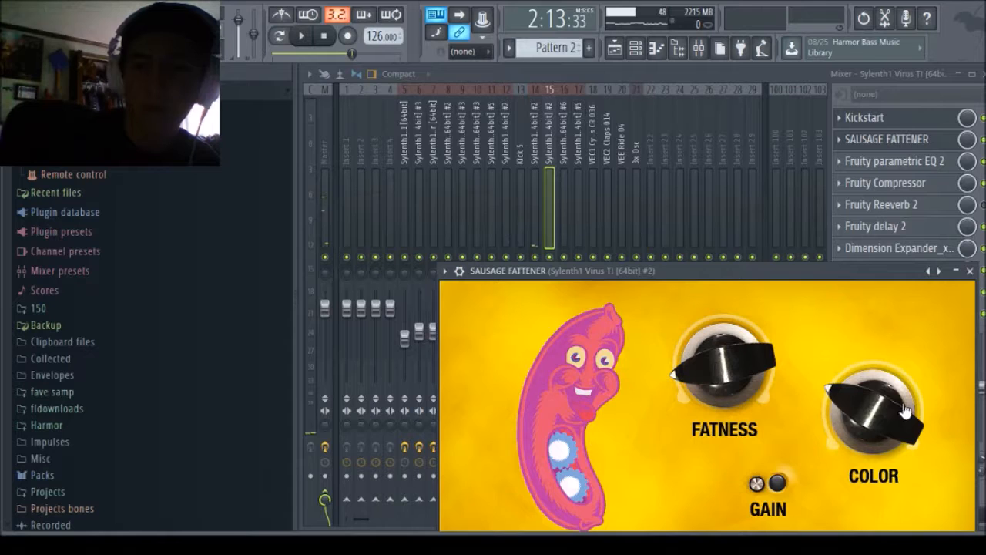
pyautogui.click(970, 270)
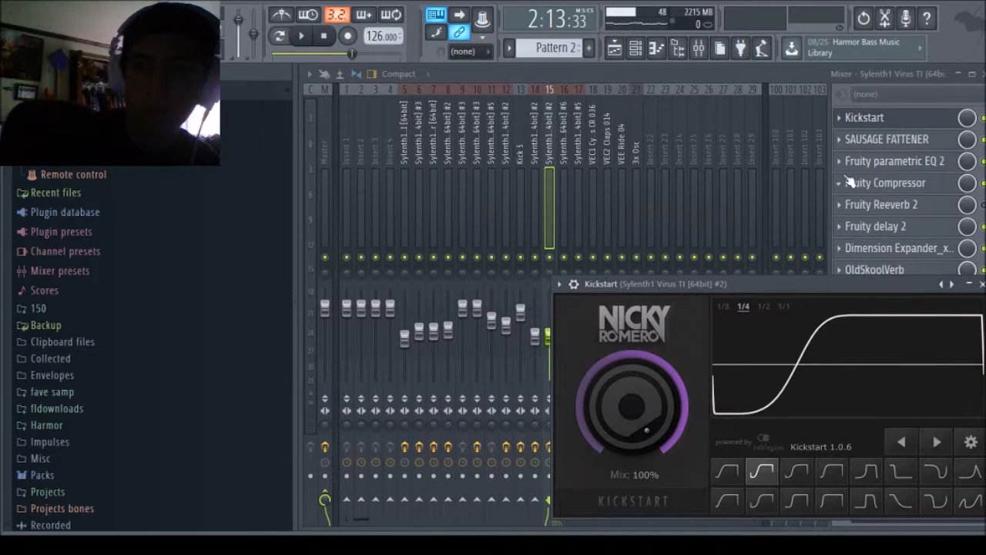
# - Open Fruity parametric EQ 2 on mixer track 15 and lower band 4 slightly below the centre line
pyautogui.click(868, 161)
pyautogui.moveTo(382, 207); pyautogui.dragTo(394, 272)
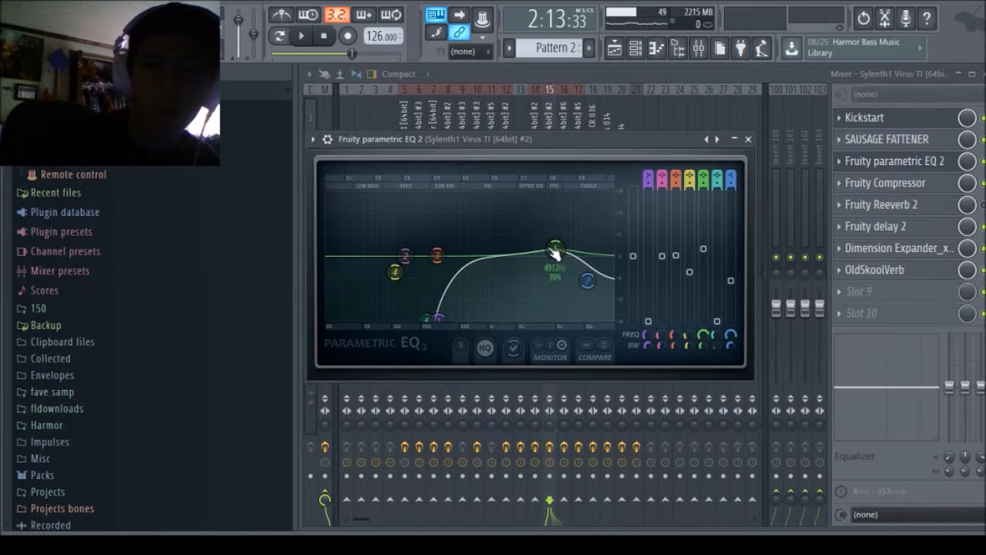
# - Examine the Fruity Compressor, Fruity Reeverb 2, OldSkoolVerb and Dimension Expander settings on mixer track 15
pyautogui.click(884, 183)
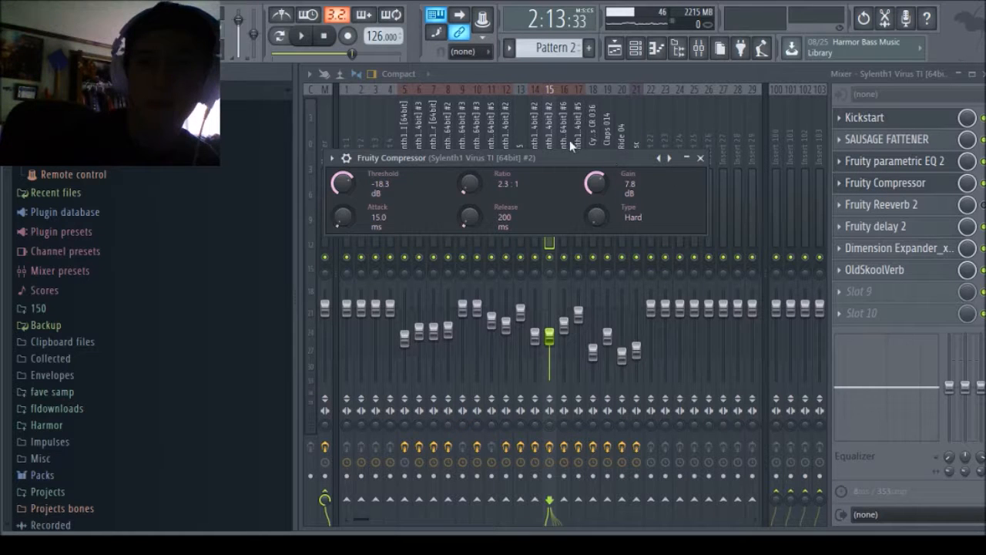
pyautogui.moveTo(563, 157); pyautogui.dragTo(554, 247)
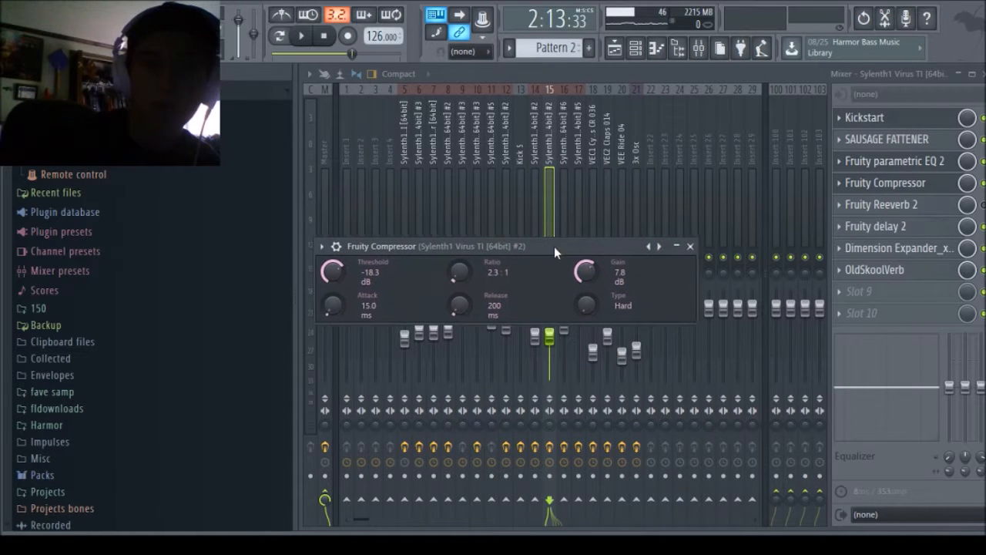
pyautogui.click(902, 211)
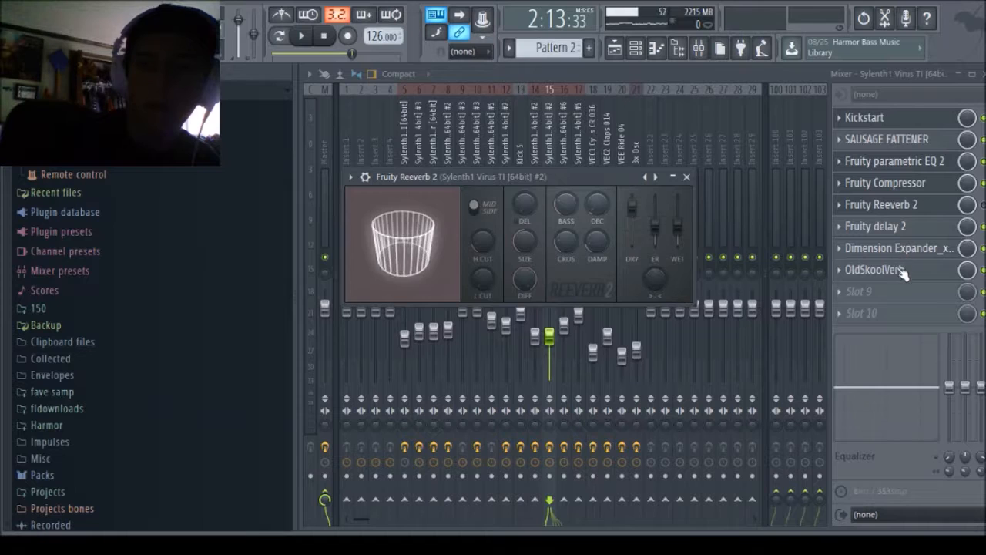
pyautogui.click(892, 273)
pyautogui.moveTo(721, 207); pyautogui.dragTo(619, 129)
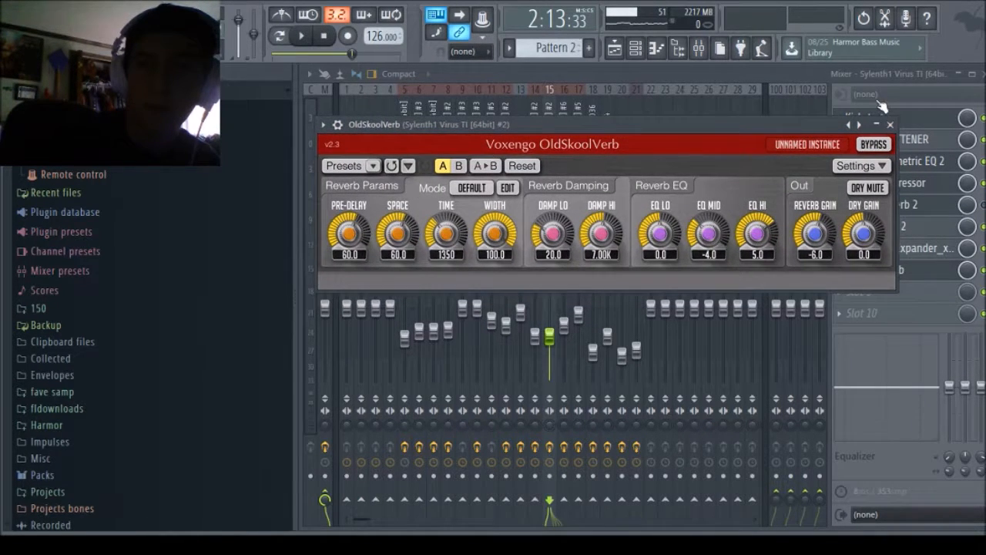
pyautogui.click(886, 120)
pyautogui.click(914, 255)
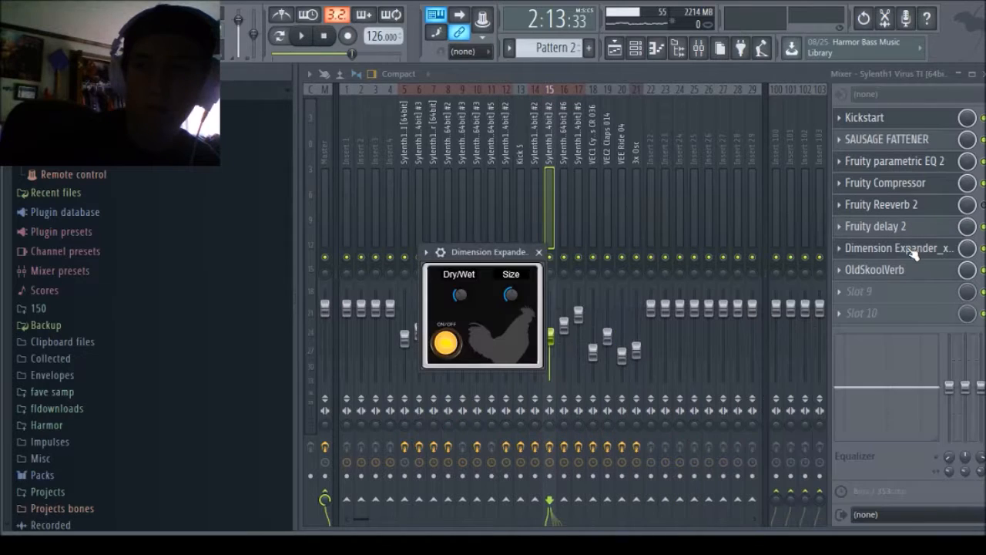
# - Close the Dimension Expander and examine the Fruity delay 2 settings on mixer track 15
pyautogui.click(539, 252)
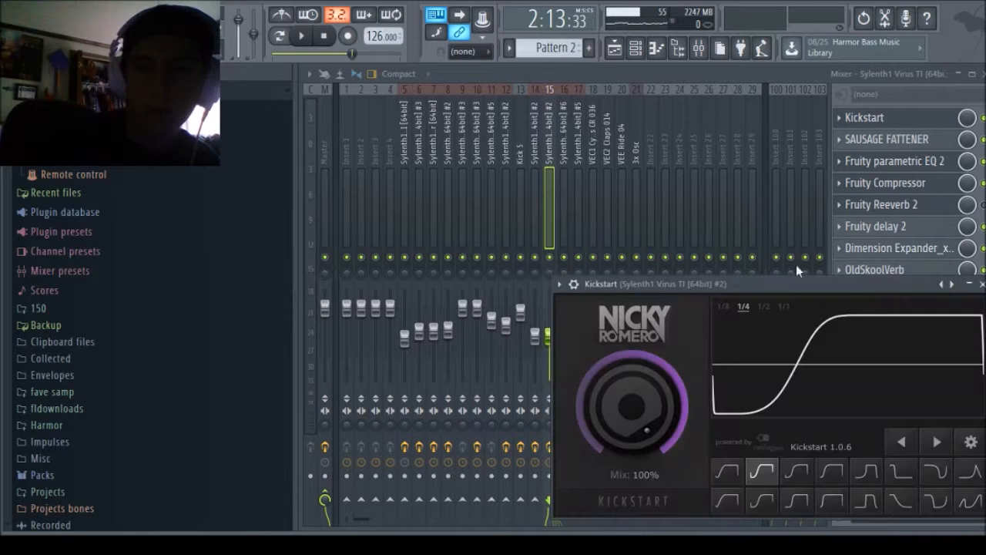
pyautogui.click(899, 227)
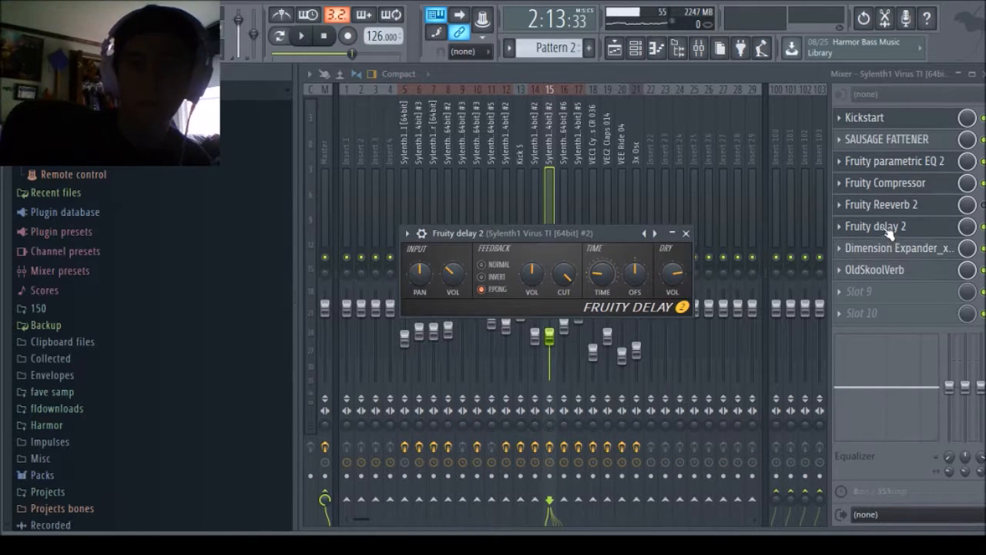
pyautogui.click(686, 233)
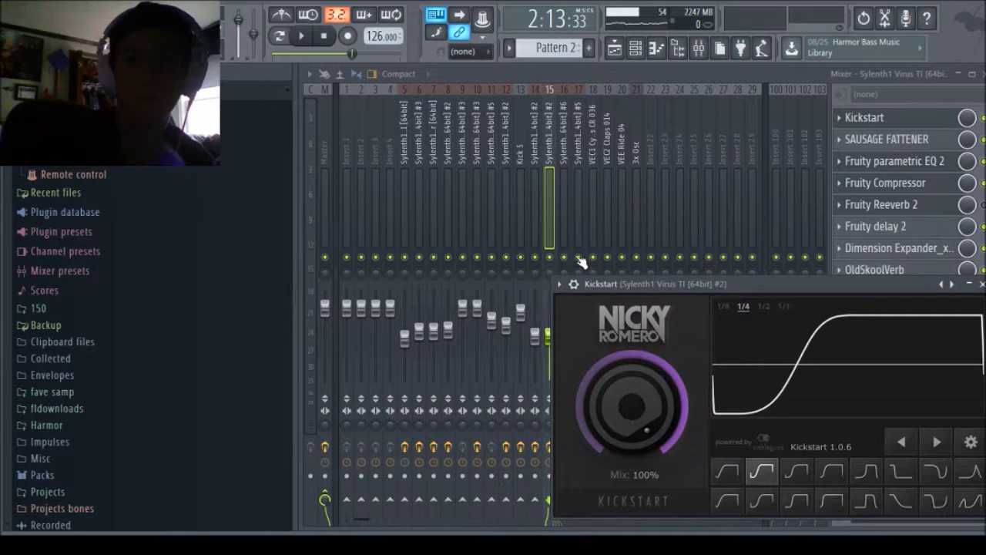
# - Open the Playlist, unmute tracks 1, 3, 4, 6 and 9 alongside track 2, and start playback
pyautogui.click(614, 47)
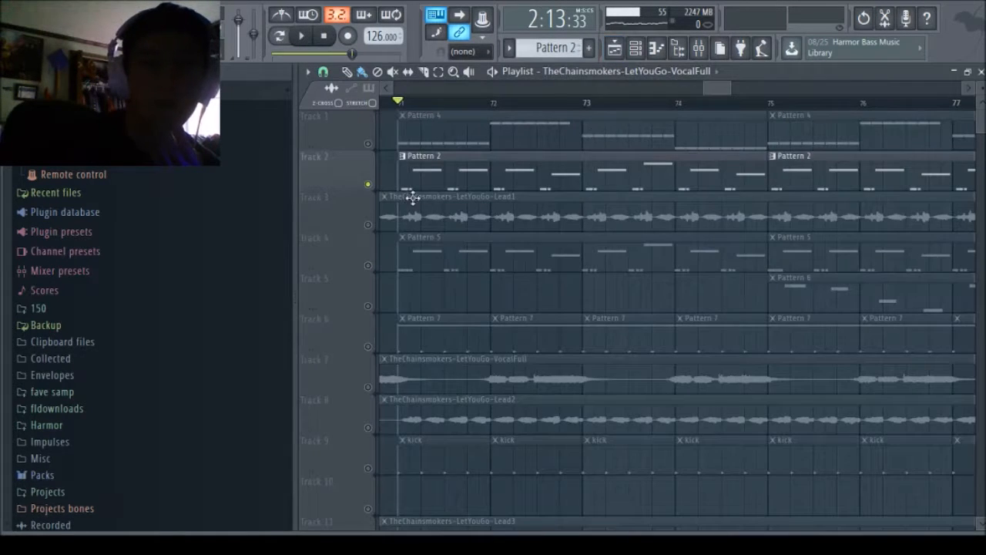
pyautogui.click(368, 143)
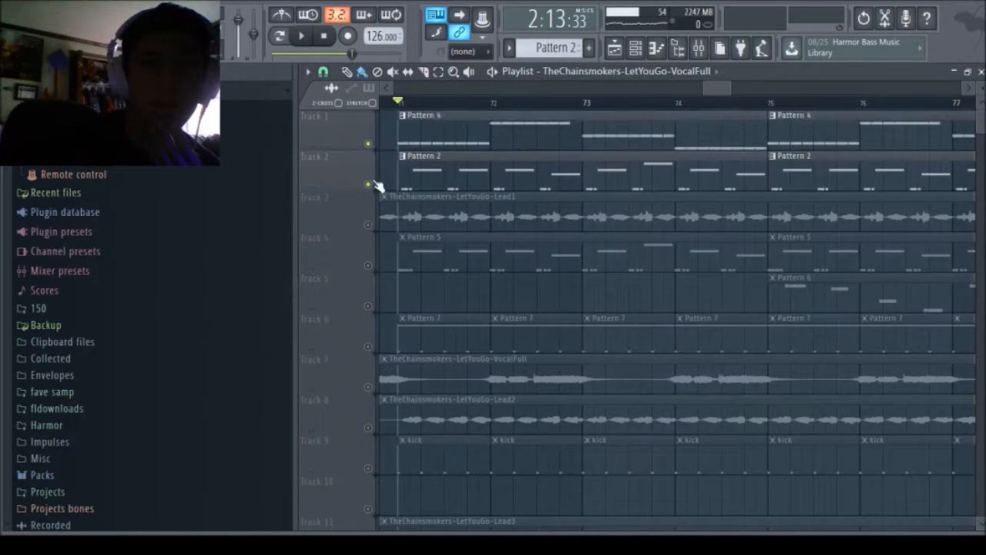
pyautogui.click(369, 225)
pyautogui.click(368, 265)
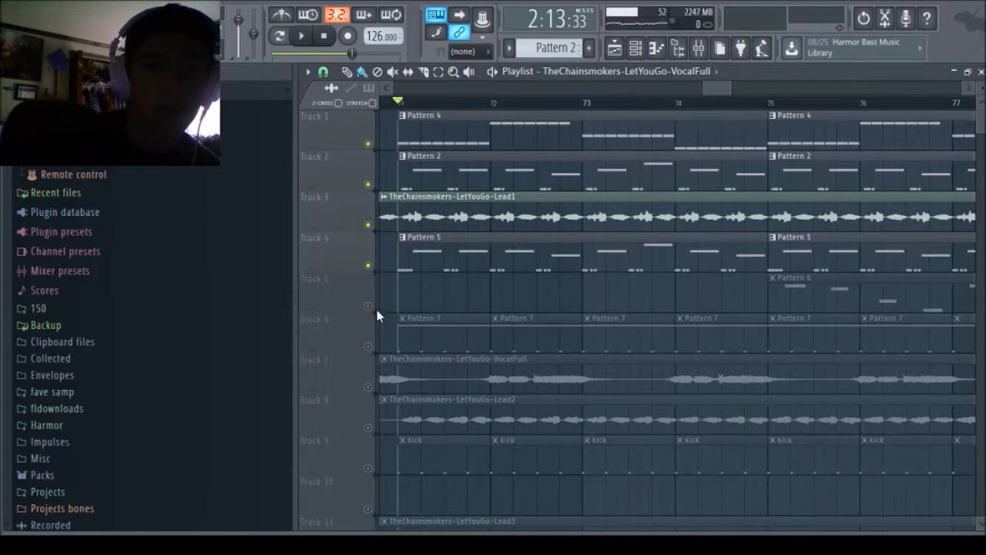
pyautogui.click(368, 346)
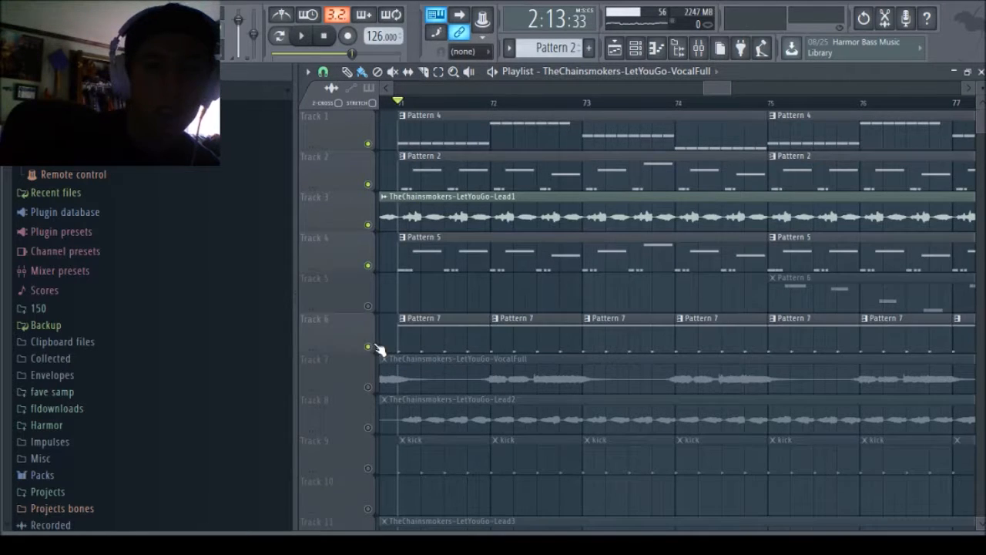
pyautogui.click(368, 427)
pyautogui.click(368, 429)
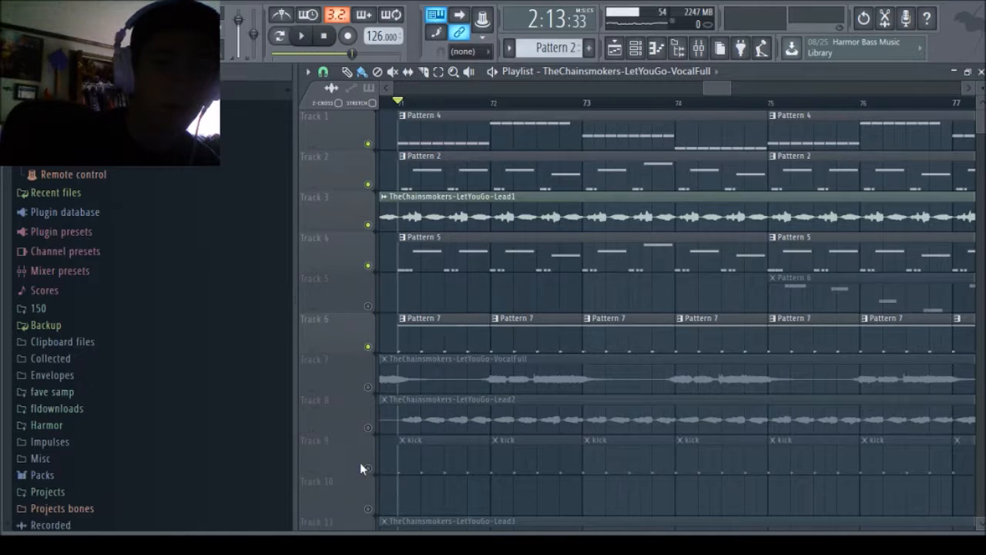
pyautogui.click(368, 468)
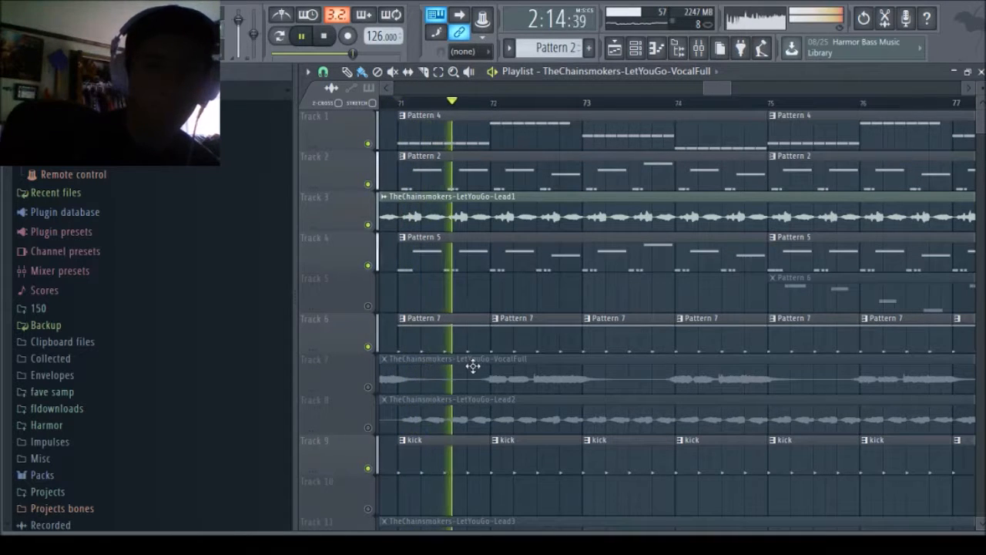
# - Solo Playlist track 2 during playback, unmute tracks 1, 4, 6 and 9 to hear them together, and stop the playback
pyautogui.rightClick(367, 185)
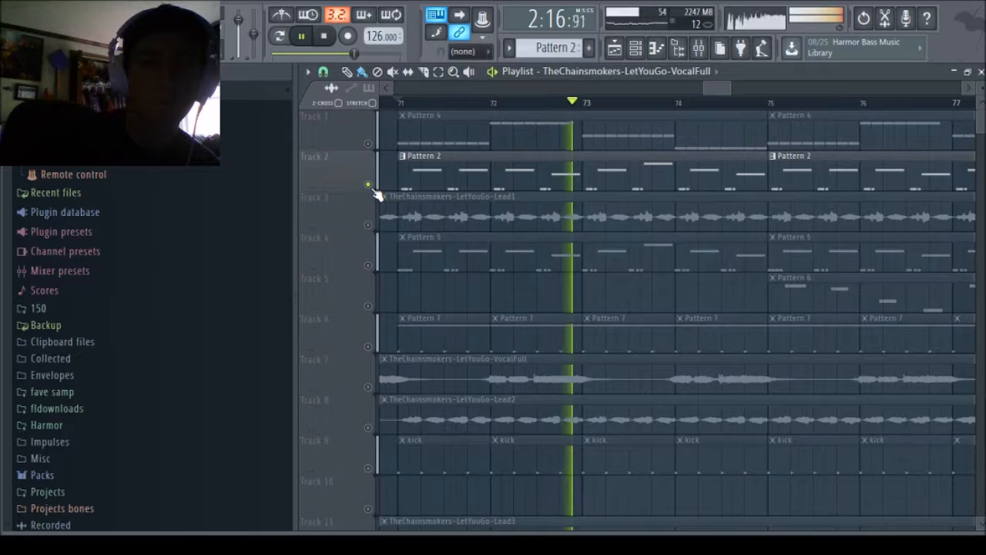
pyautogui.click(368, 143)
pyautogui.click(367, 265)
pyautogui.click(367, 346)
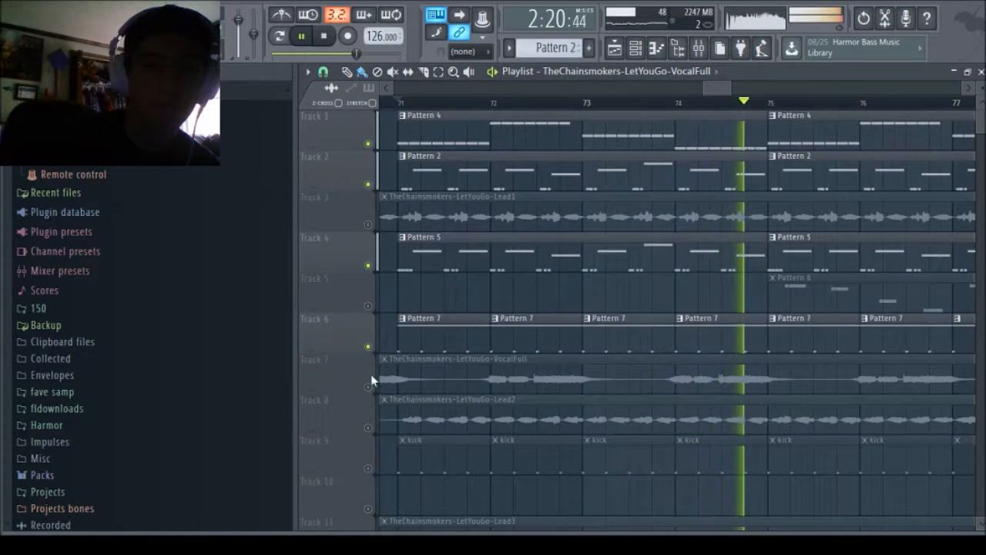
pyautogui.click(367, 467)
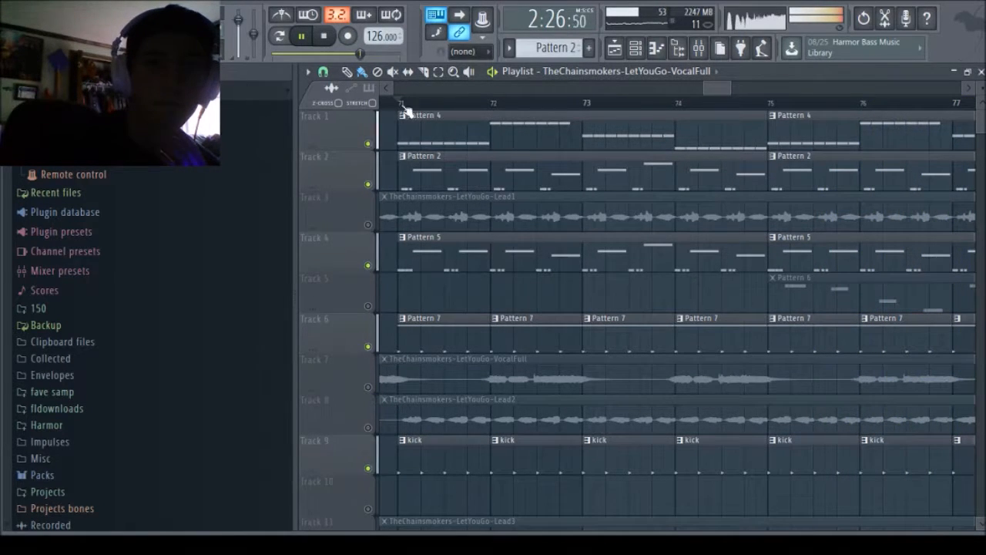
pyautogui.click(327, 37)
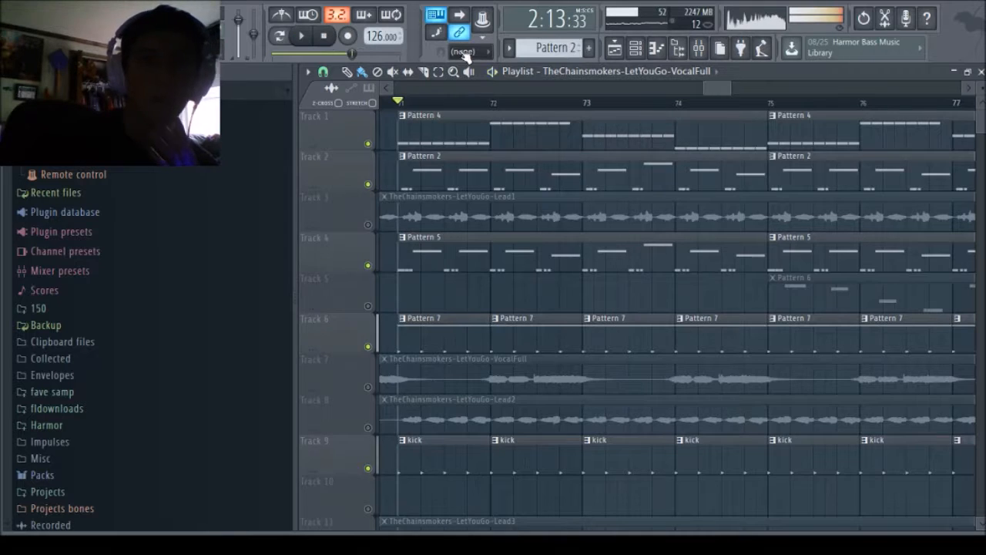